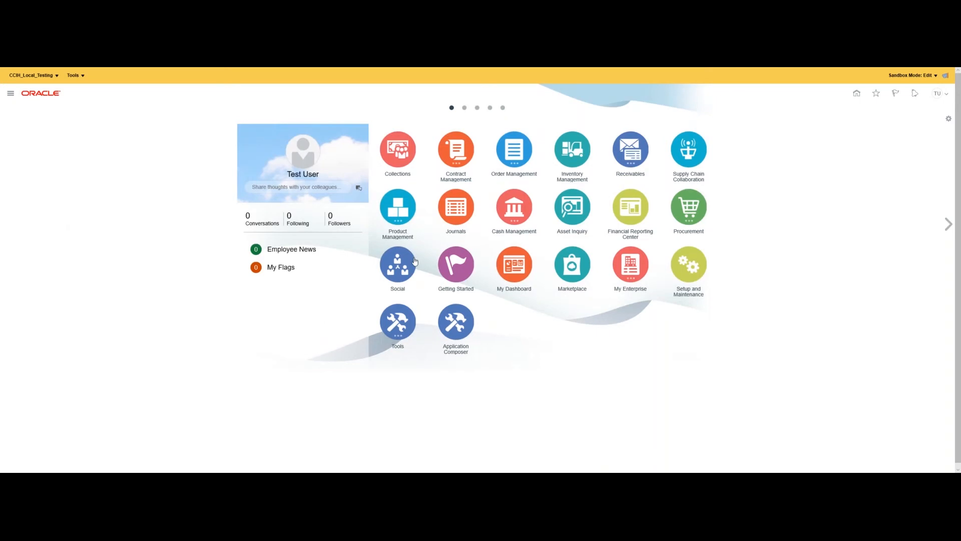
# Go to Manage Customers from the Receivables Billing work area's task list.
pyautogui.click(512, 164)
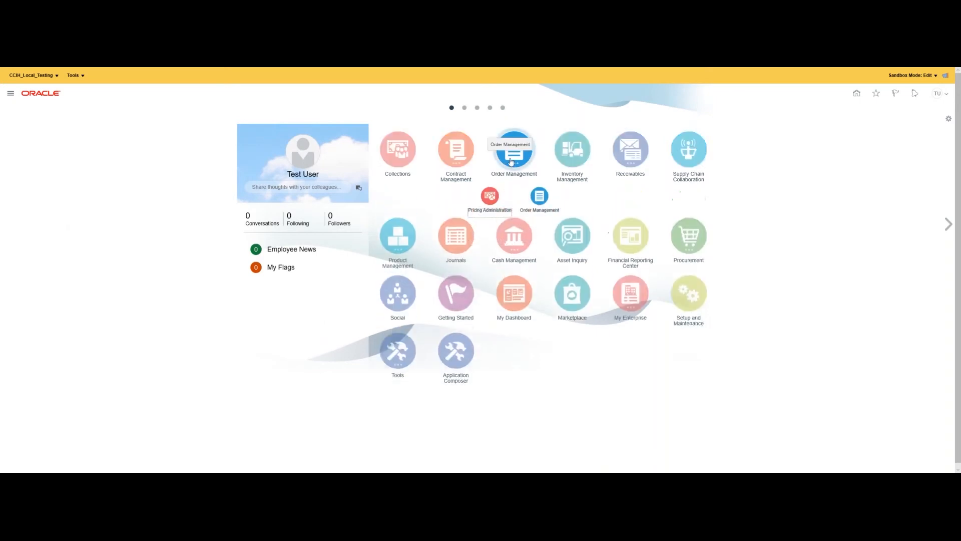
pyautogui.click(644, 159)
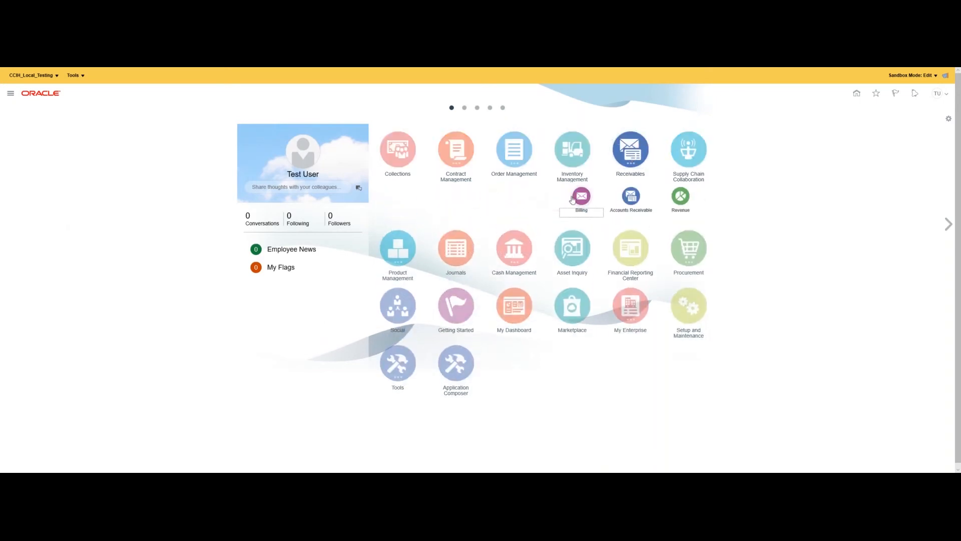
pyautogui.click(576, 199)
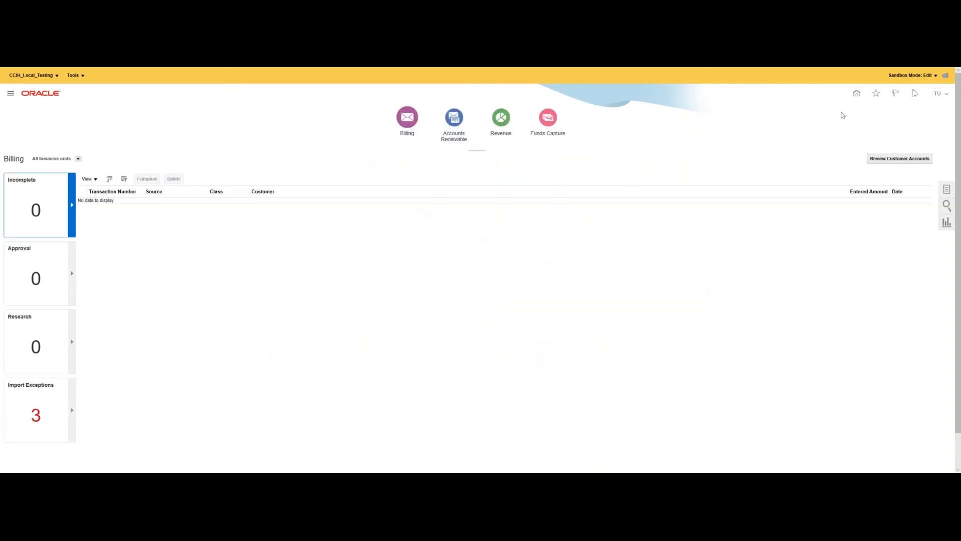
pyautogui.click(949, 191)
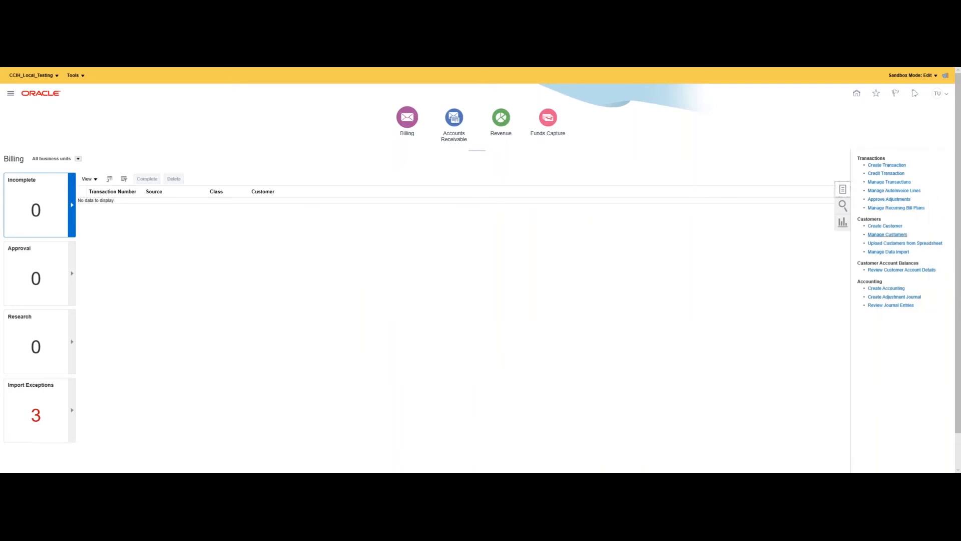
pyautogui.click(876, 235)
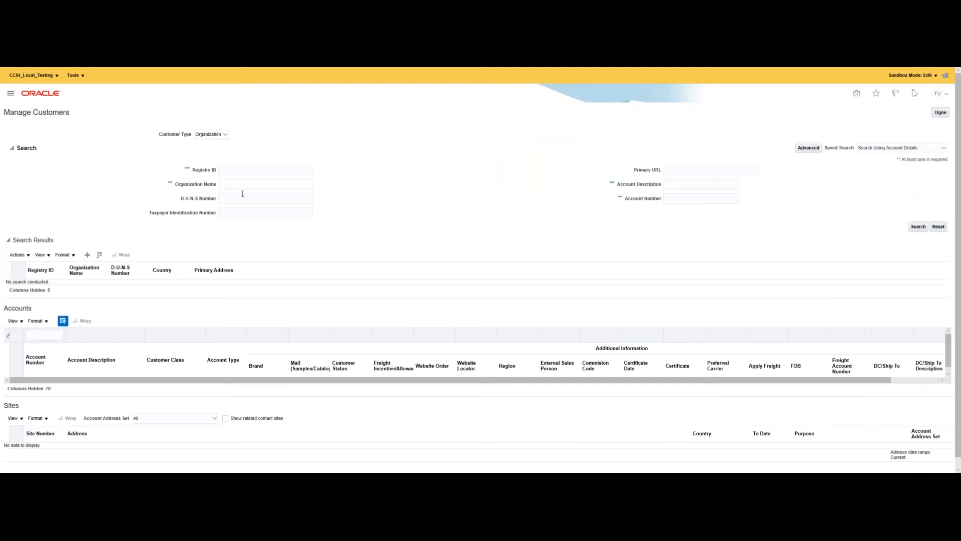
# Search organization name 'CCI' and open the CCIH CUSTOMER account.
pyautogui.write('CCIH')
pyautogui.press('Return')
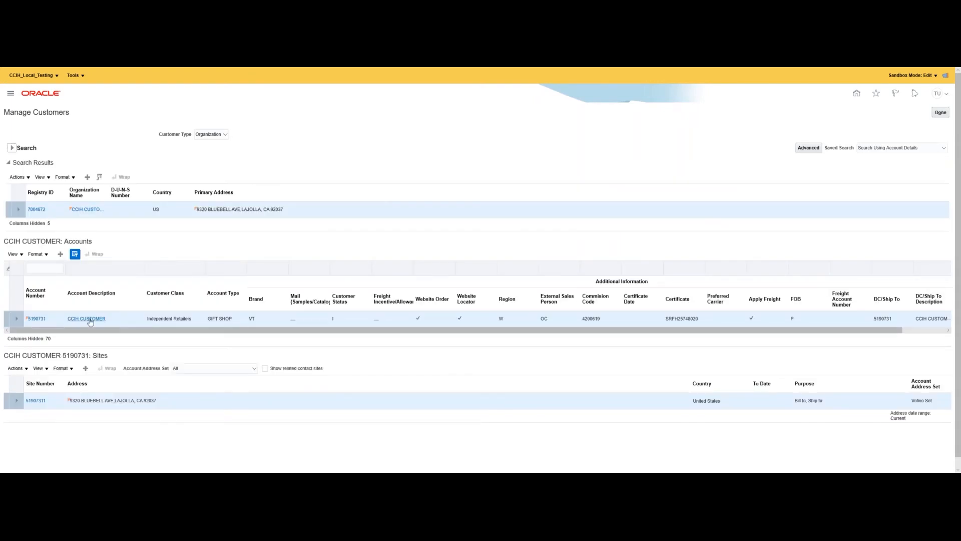
pyautogui.click(87, 319)
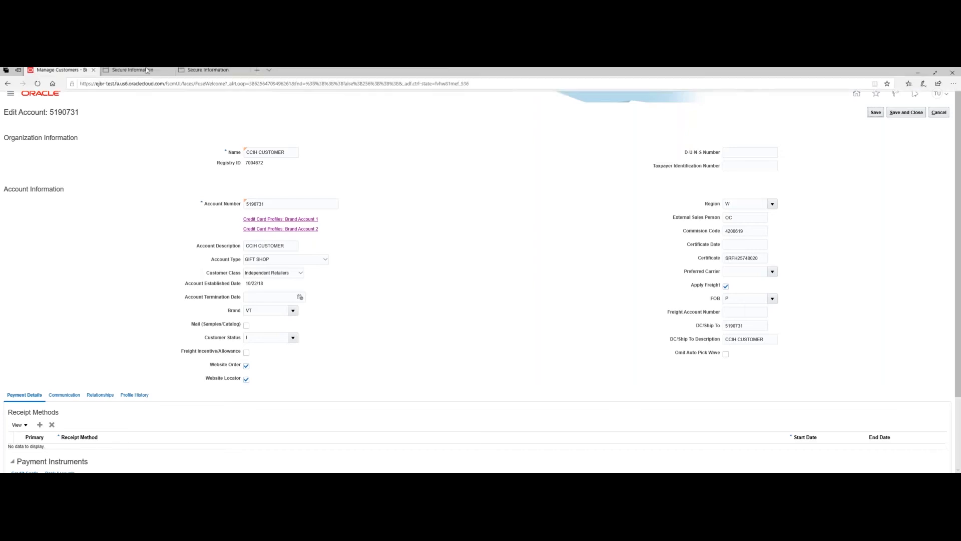
# Expand the stored card ending 1111 (exp 08/20) and open its payment profile for editing.
pyautogui.click(150, 73)
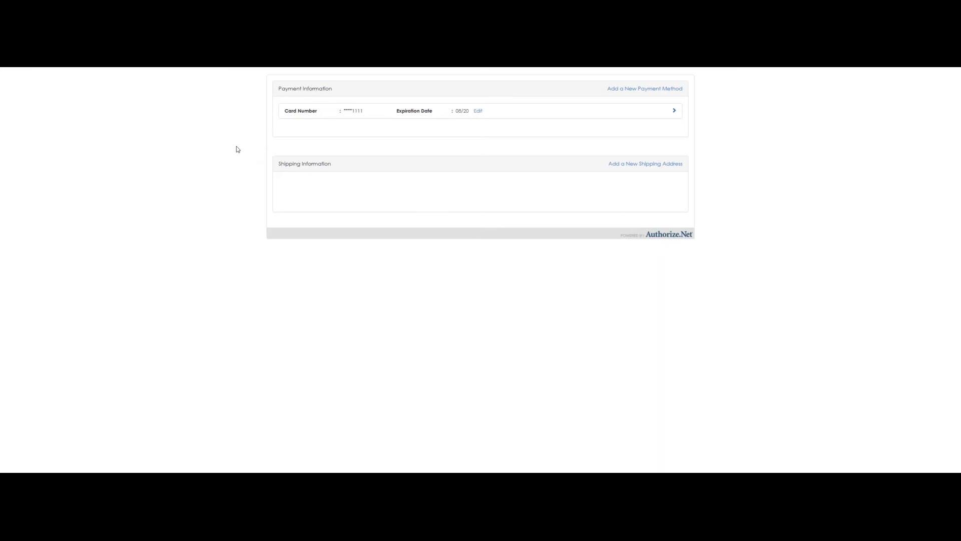
pyautogui.moveTo(202, 70)
pyautogui.click(674, 112)
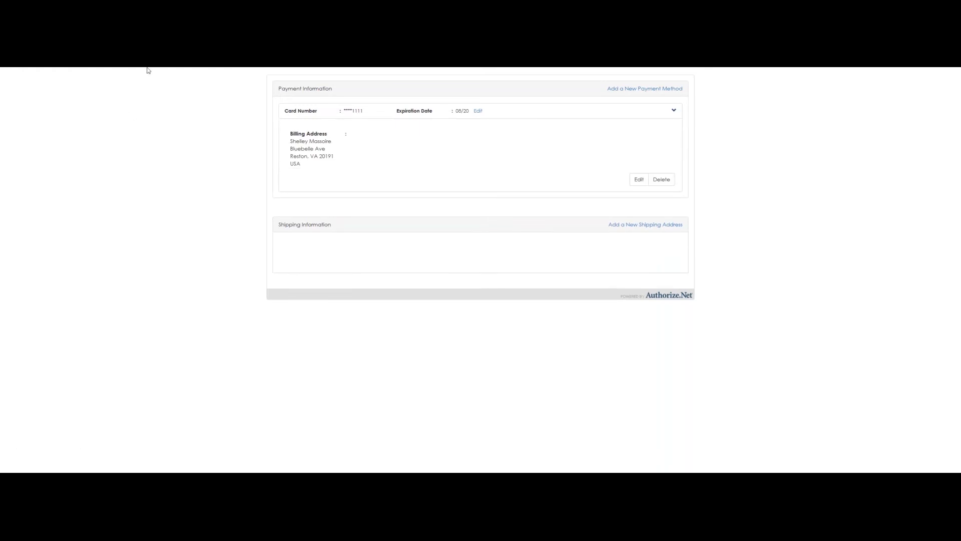
pyautogui.moveTo(146, 69)
pyautogui.click(639, 179)
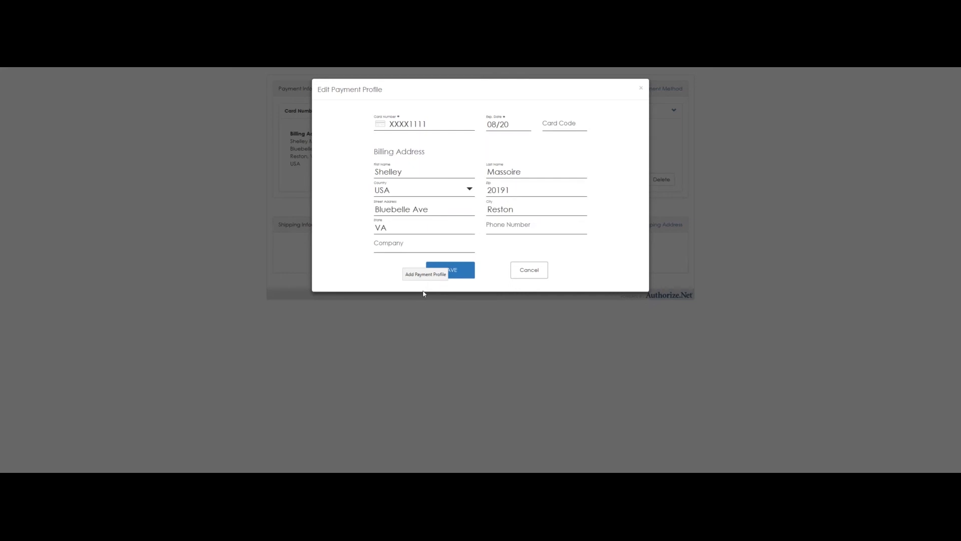
pyautogui.click(527, 272)
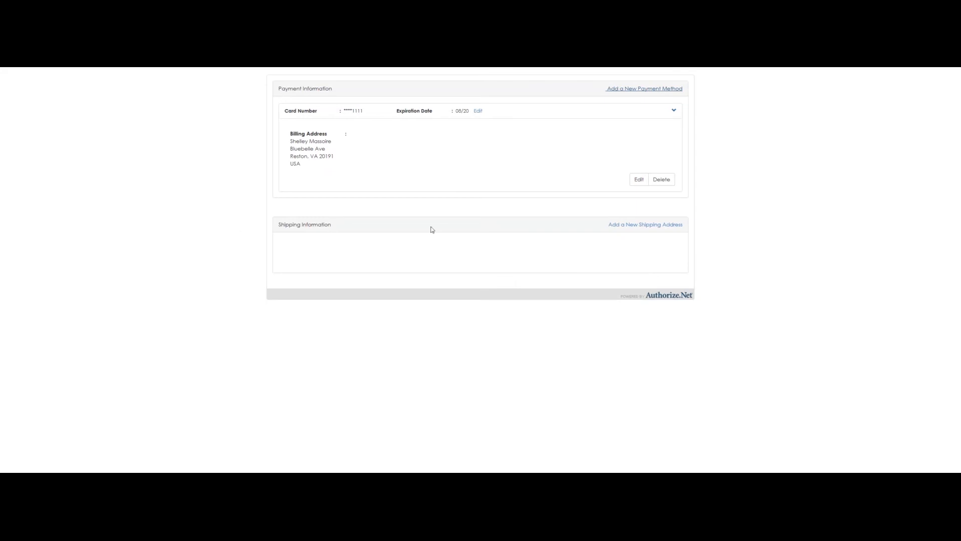
pyautogui.click(637, 181)
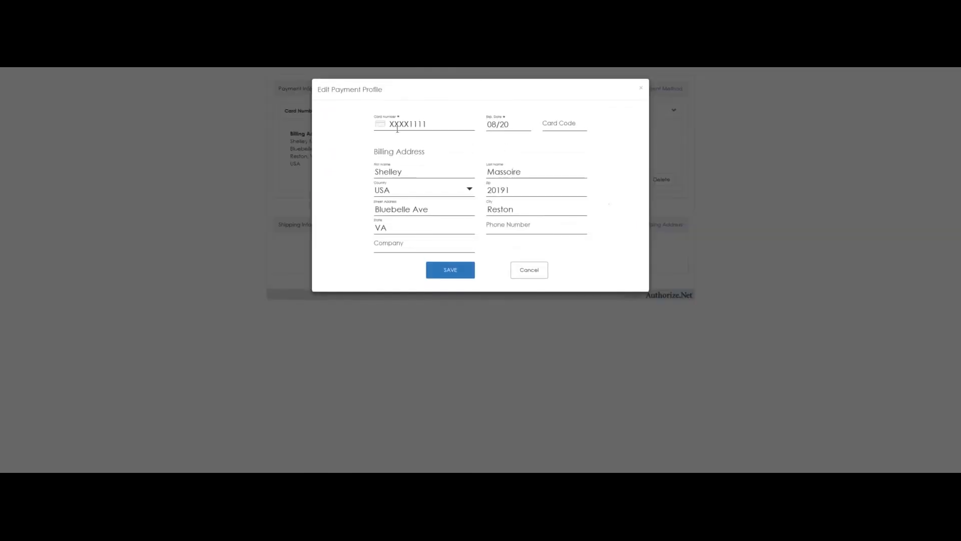
pyautogui.click(419, 124)
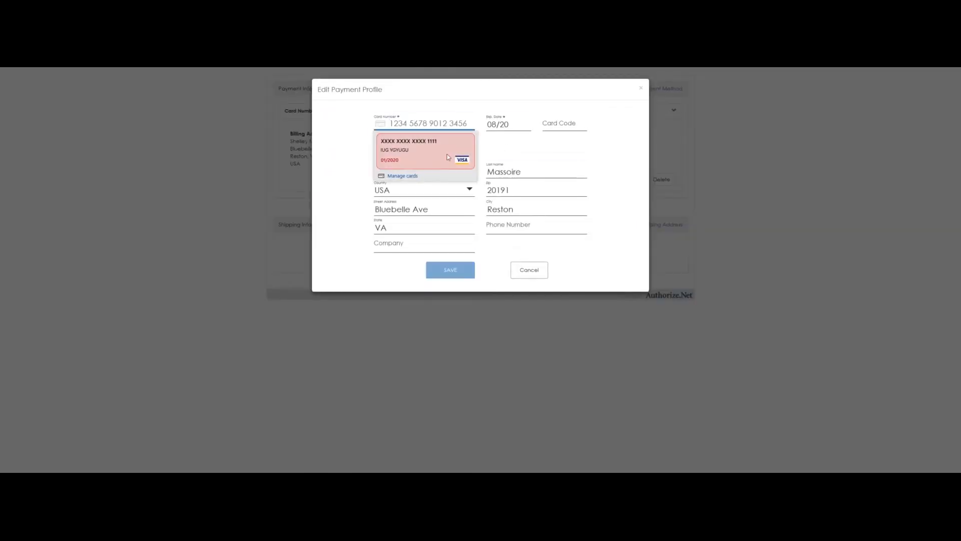
pyautogui.click(342, 147)
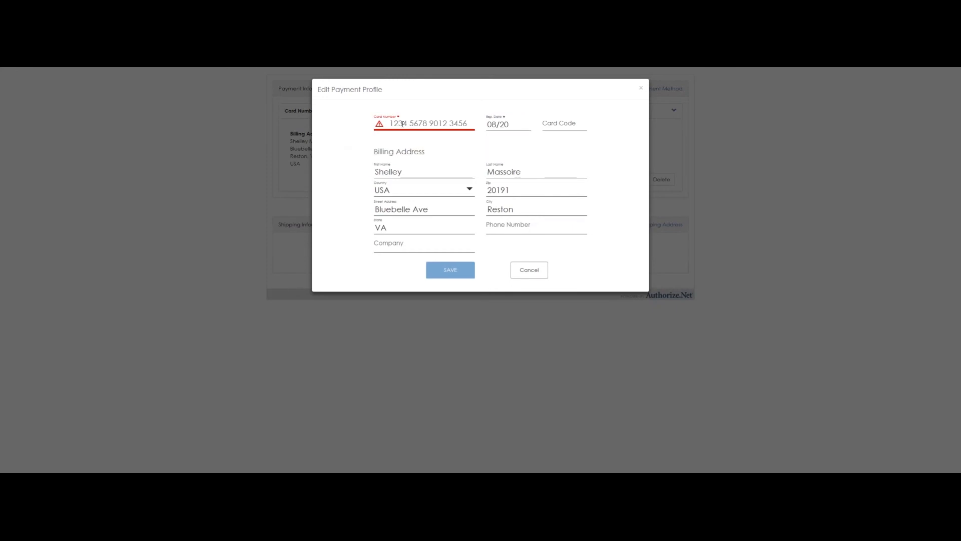
pyautogui.click(532, 273)
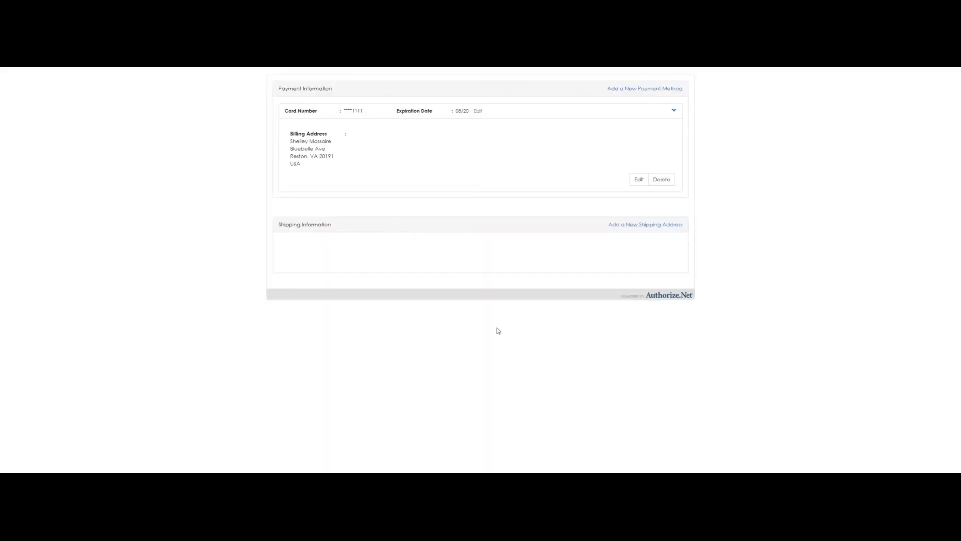
# Return to account 5190731 and cancel the edit without saving.
pyautogui.click(58, 73)
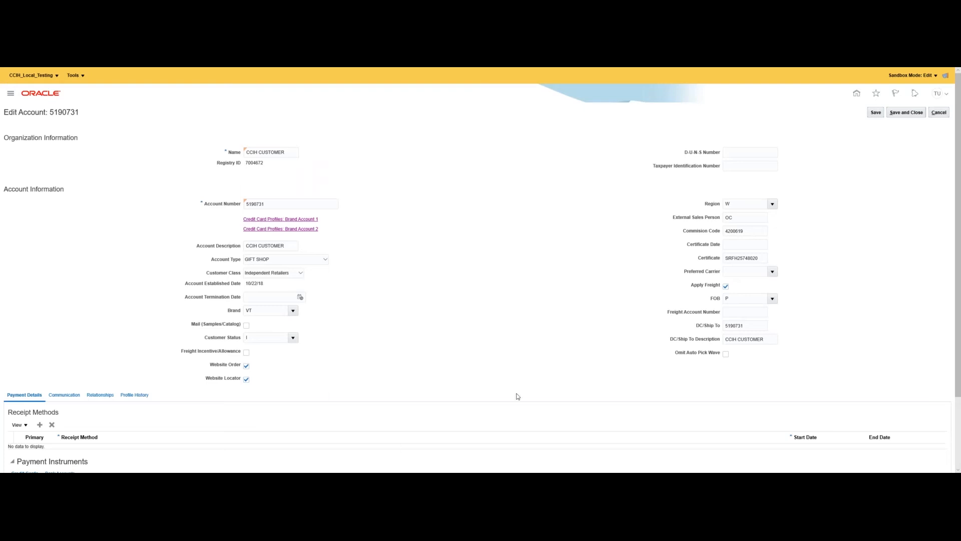
pyautogui.click(942, 113)
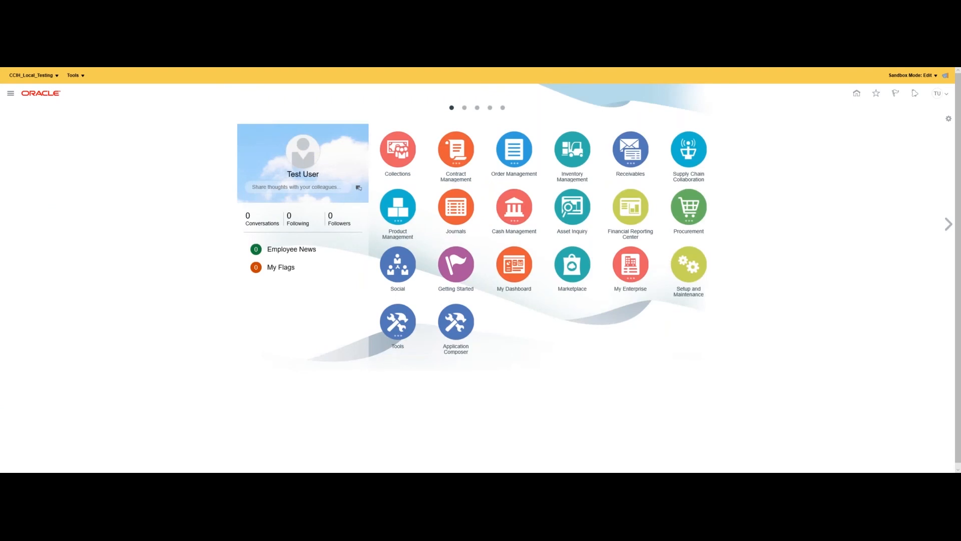
# Open the Order Management work area's Overview of backorders, holds and orders in error.
pyautogui.click(514, 151)
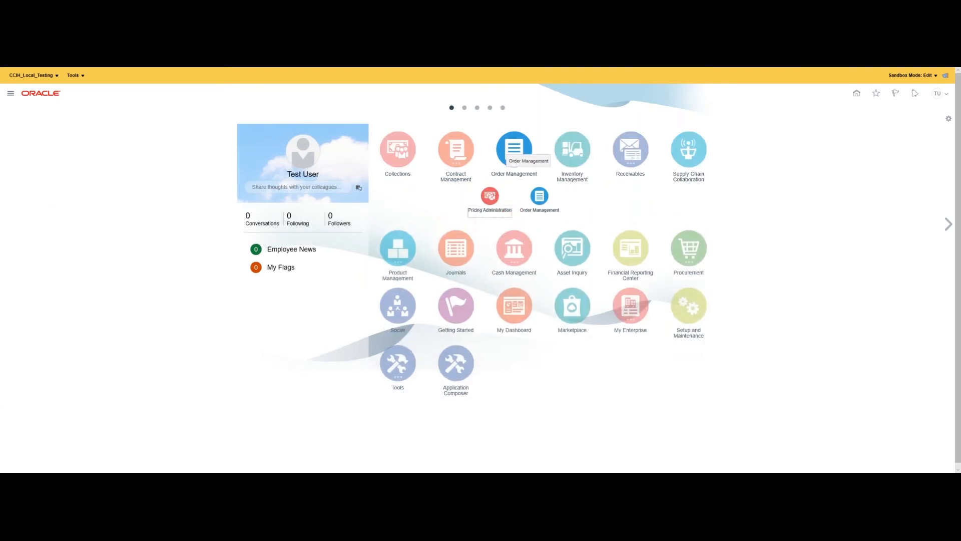
pyautogui.click(539, 197)
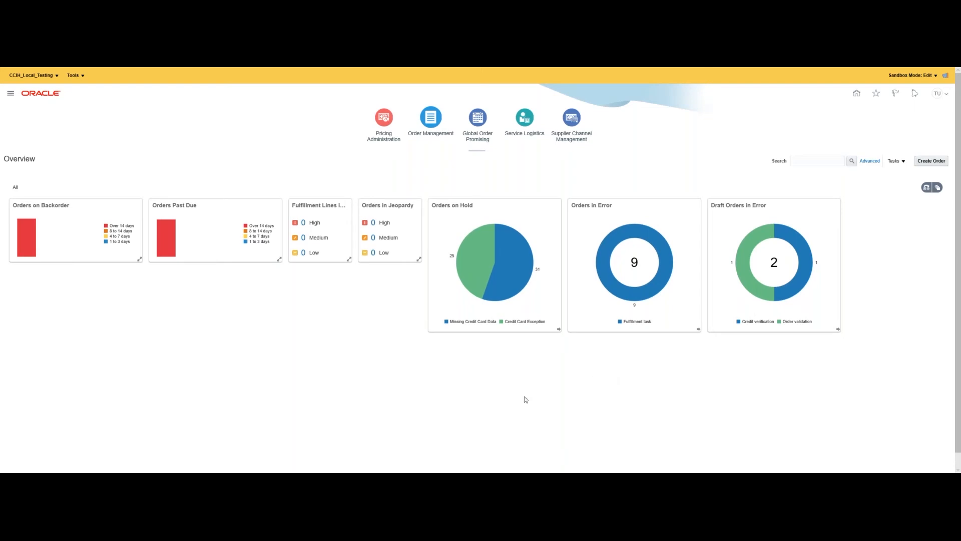
pyautogui.moveTo(463, 282)
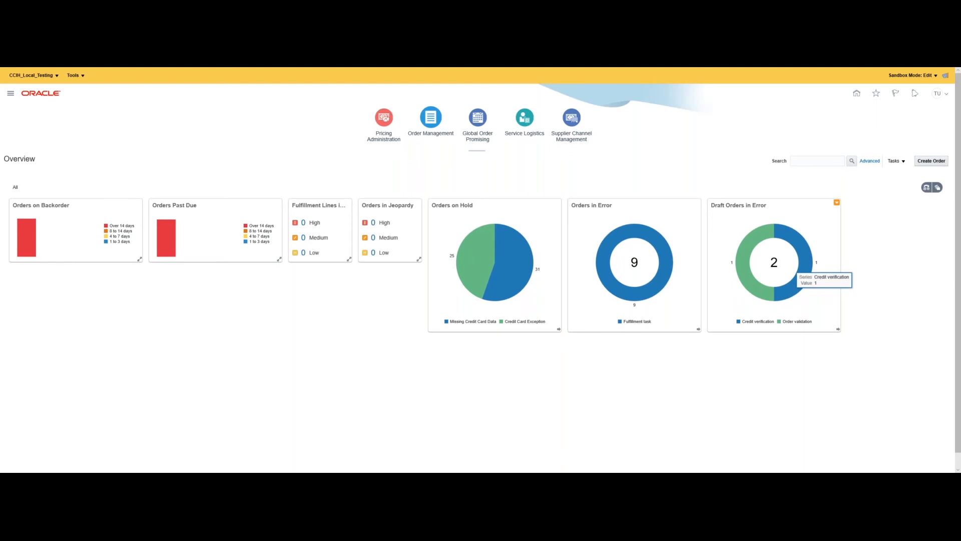
# Open the Draft Orders in Error chart to list draft order 95146 for CCIH CUSTOMER.
pyautogui.click(805, 266)
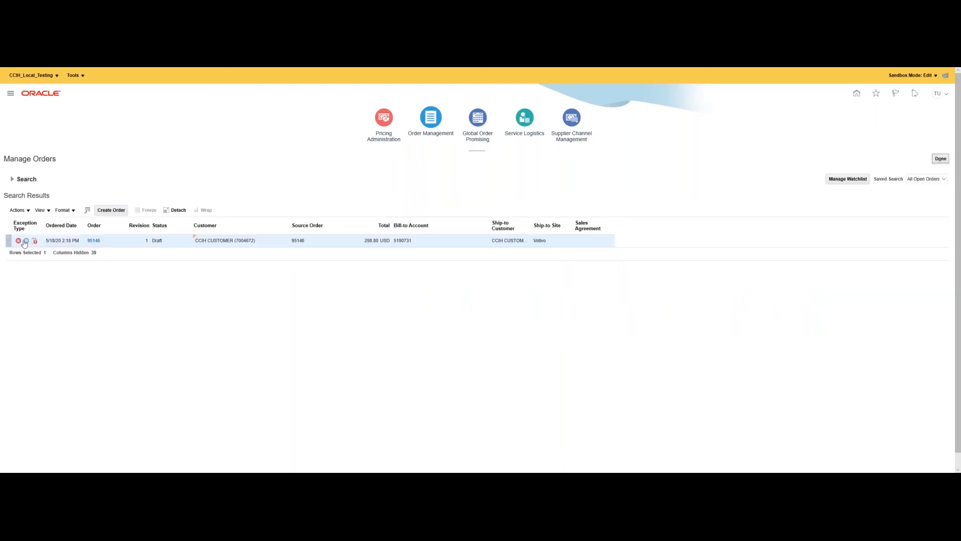
# Check the preauthorization hold details on order 95146, close them, and open draft order 95146.
pyautogui.click(25, 241)
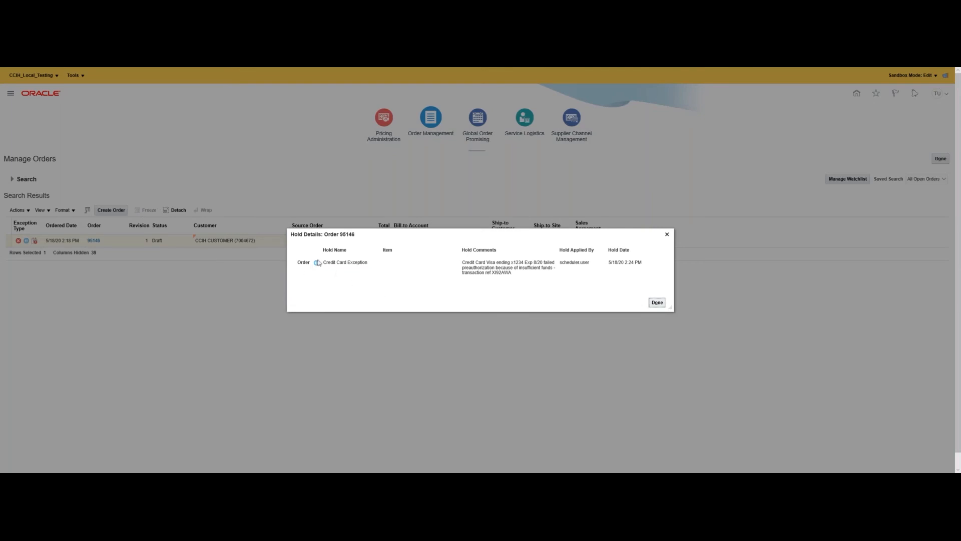
pyautogui.moveTo(335, 266); pyautogui.dragTo(386, 268)
pyautogui.click(386, 267)
pyautogui.click(665, 304)
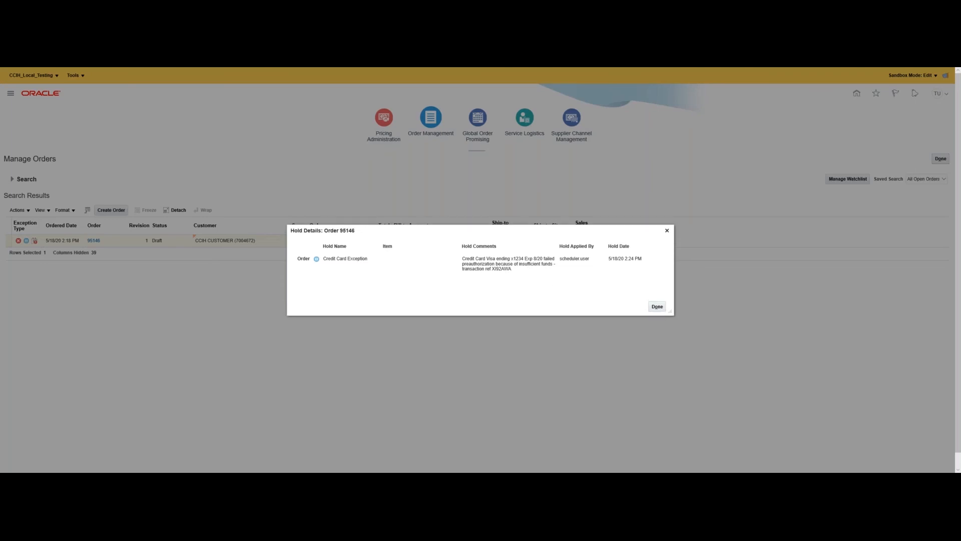
pyautogui.click(656, 307)
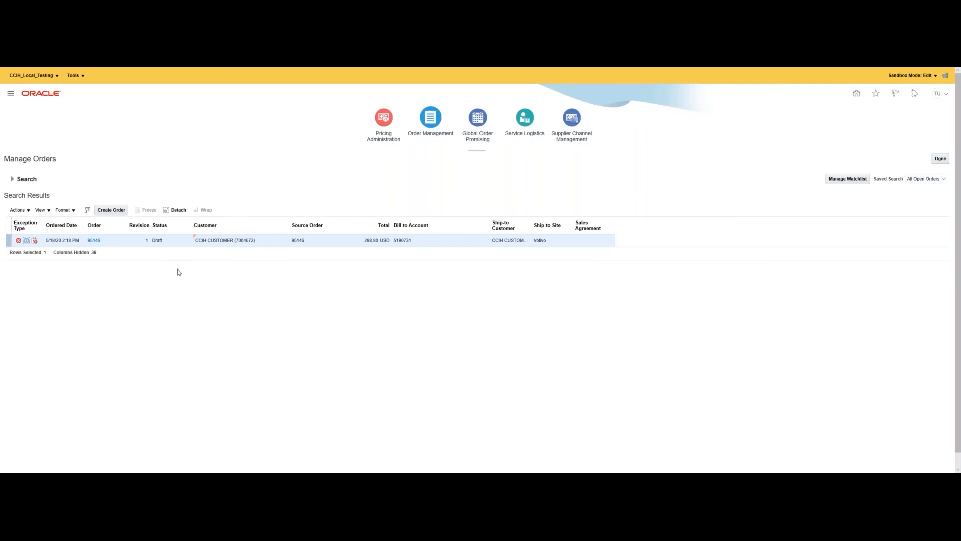
pyautogui.click(93, 240)
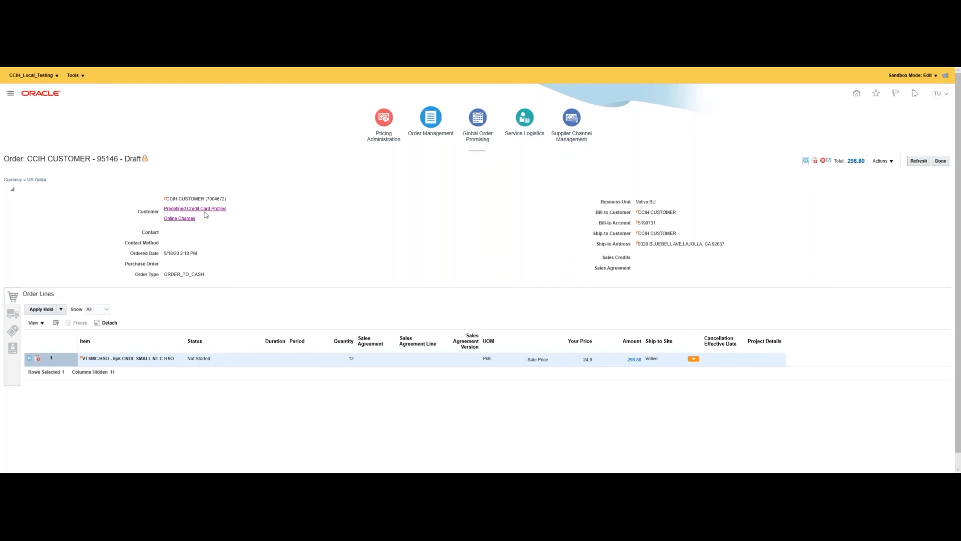
pyautogui.click(164, 75)
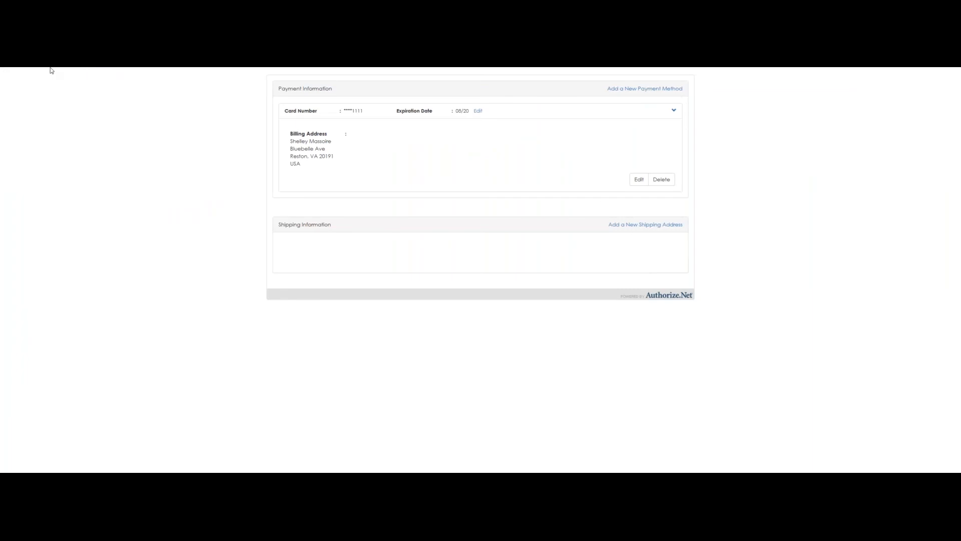
pyautogui.click(52, 73)
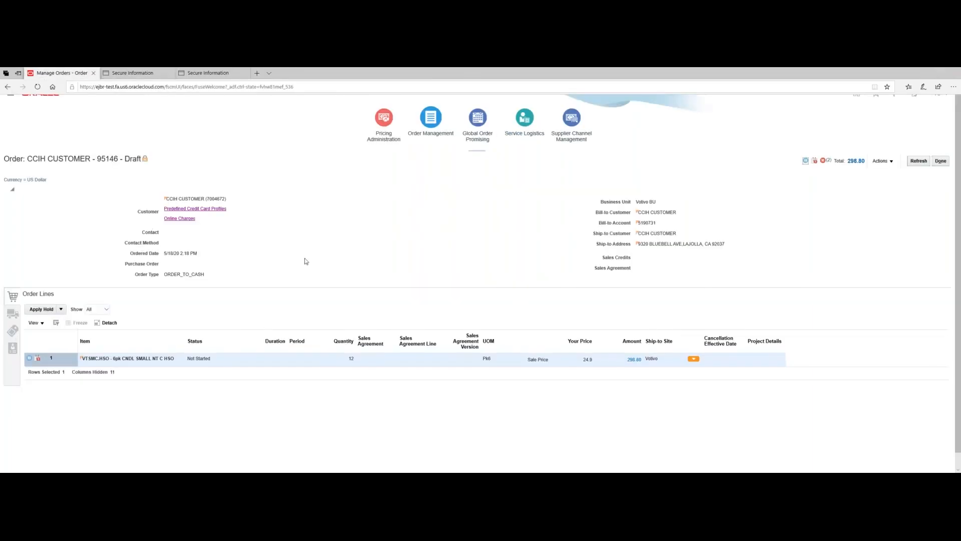
pyautogui.moveTo(210, 221); pyautogui.dragTo(129, 229)
pyautogui.click(221, 225)
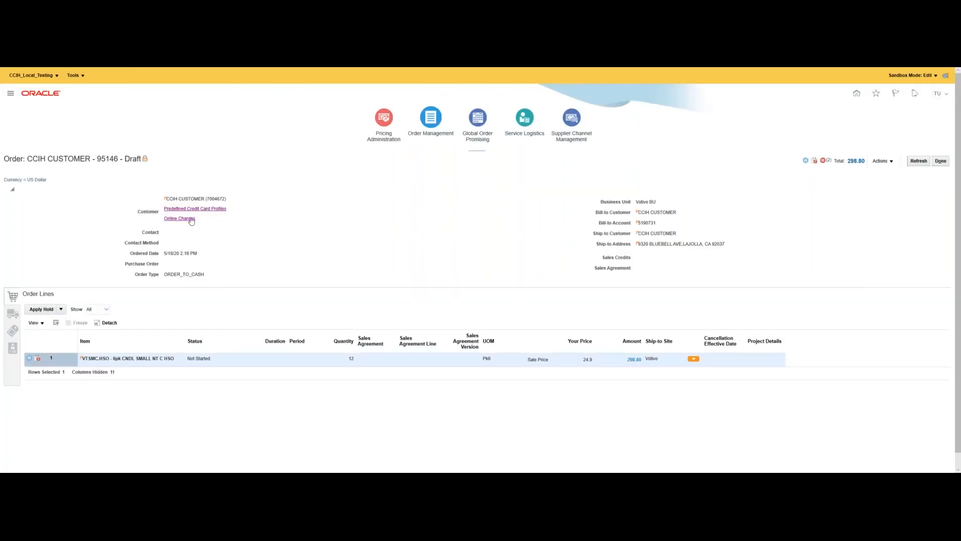
# Enter the card number, expiry 08/20 and card code on Online Charges, then return to order 95146.
pyautogui.click(233, 73)
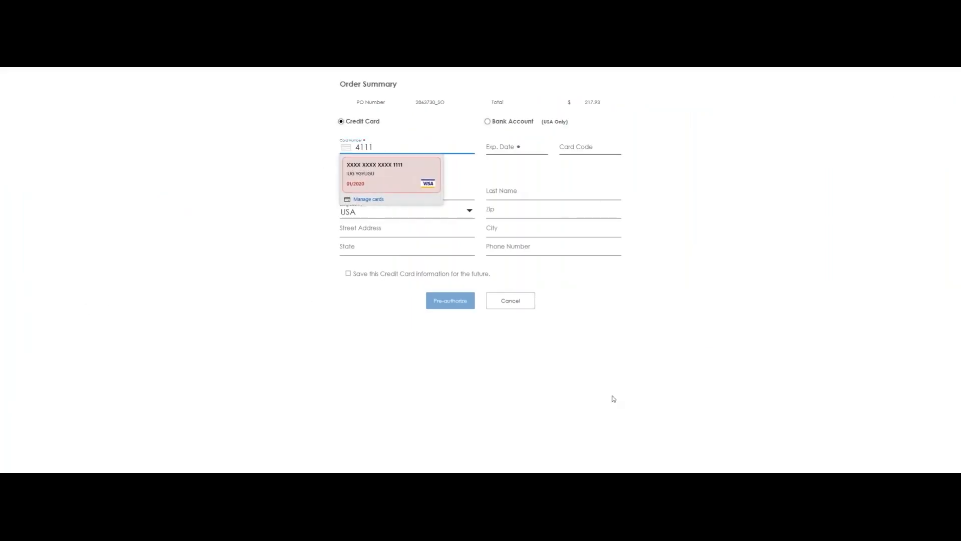
pyautogui.write('1111')
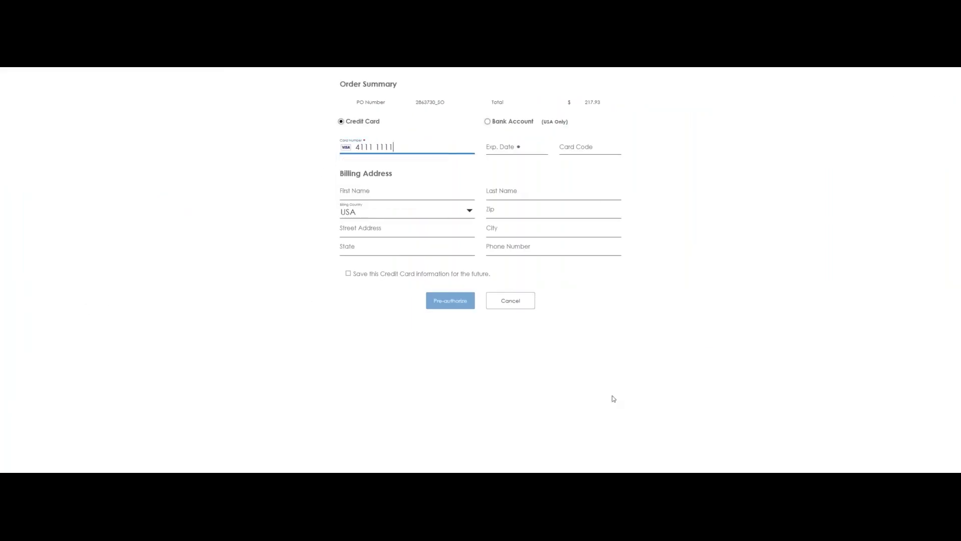
pyautogui.write('11111111')
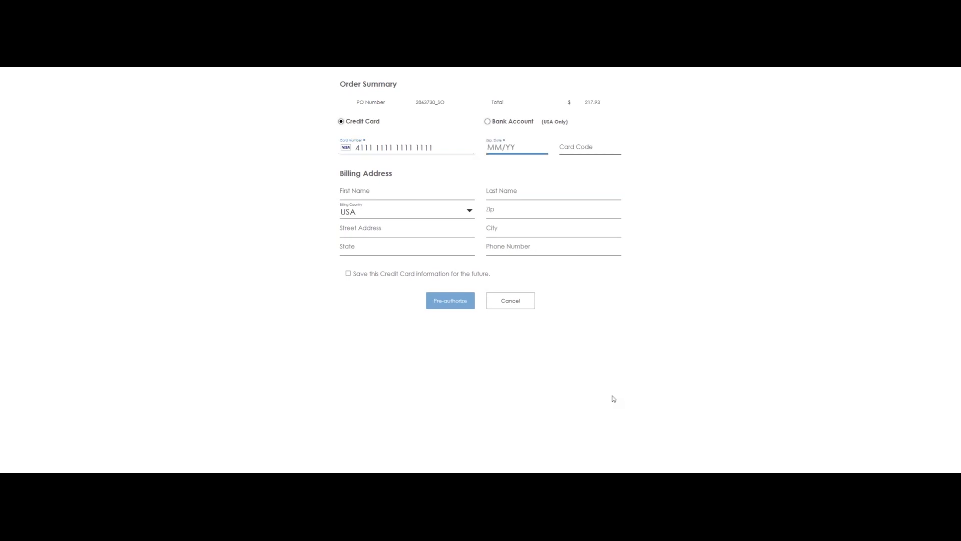
pyautogui.write('0')
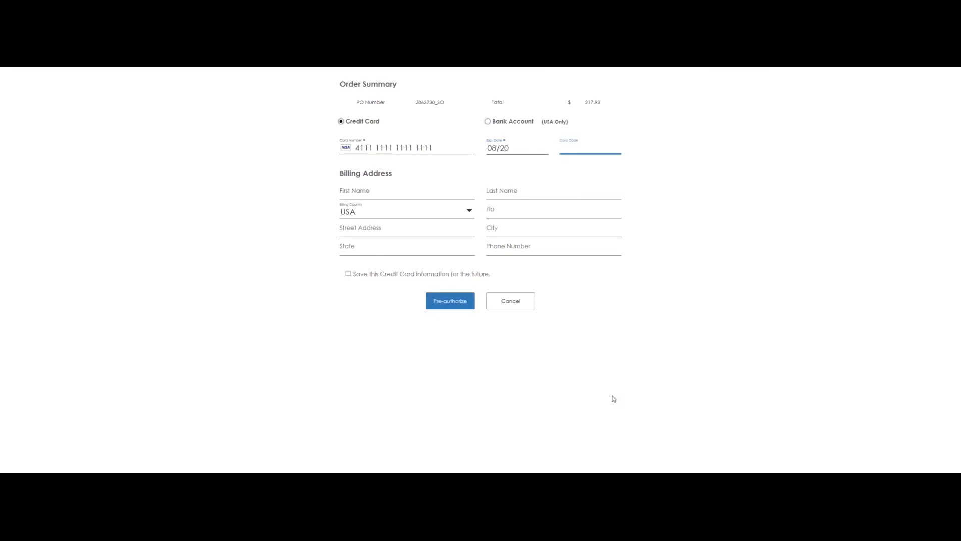
pyautogui.write('8201234')
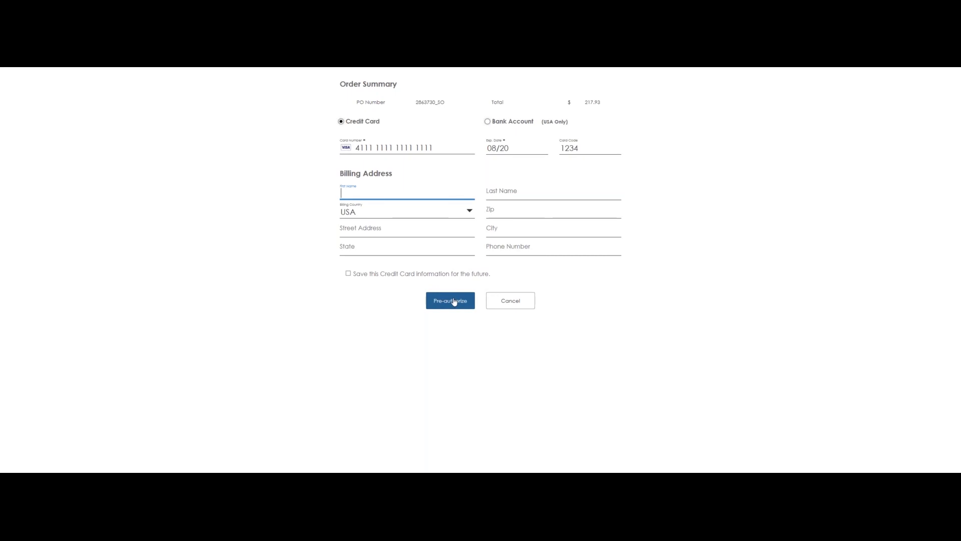
pyautogui.moveTo(354, 114); pyautogui.dragTo(614, 112)
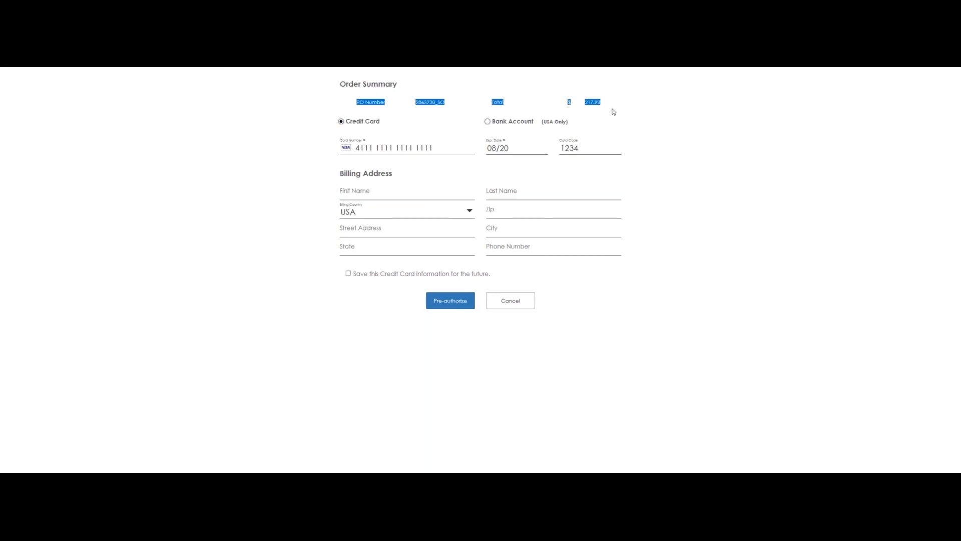
pyautogui.click(415, 334)
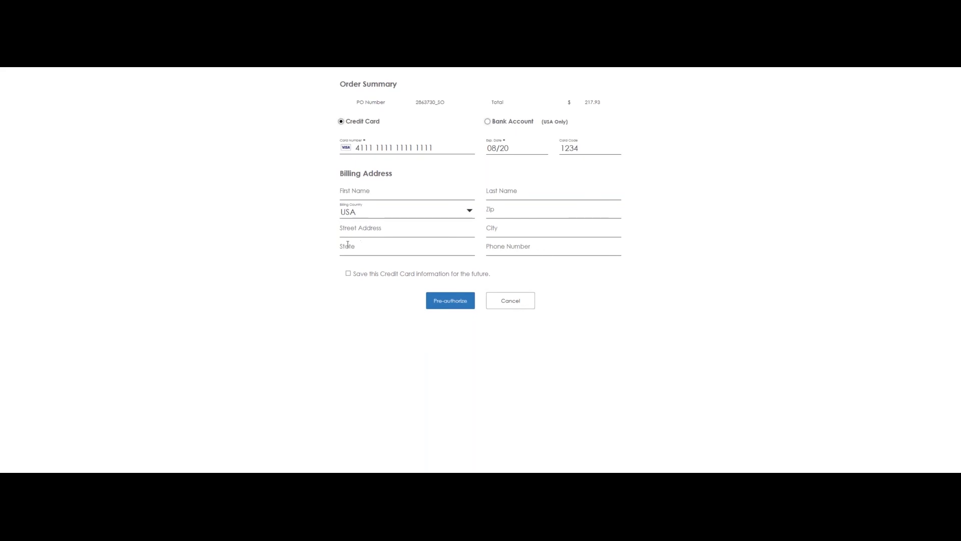
pyautogui.click(81, 73)
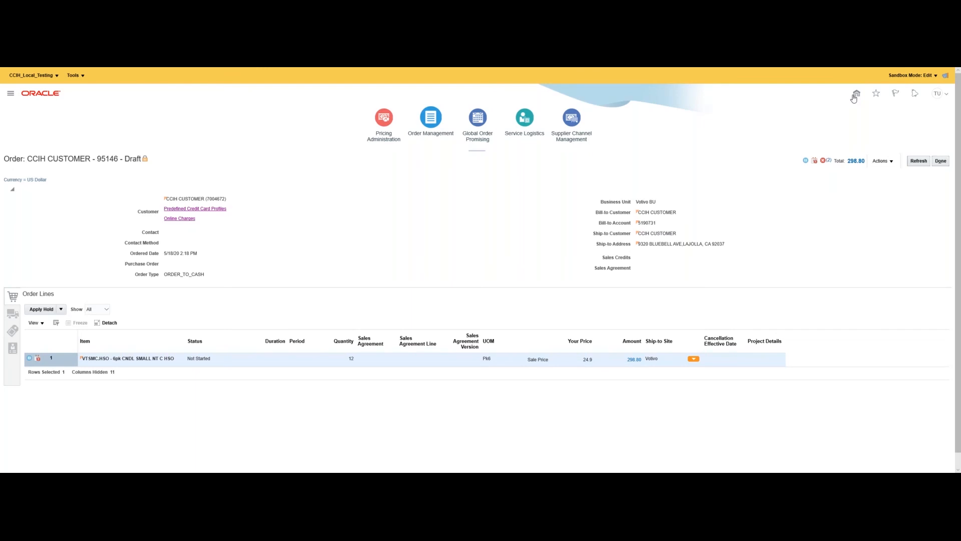
# Go to the home page and open Setup and Maintenance from the Settings and Actions menu.
pyautogui.click(855, 96)
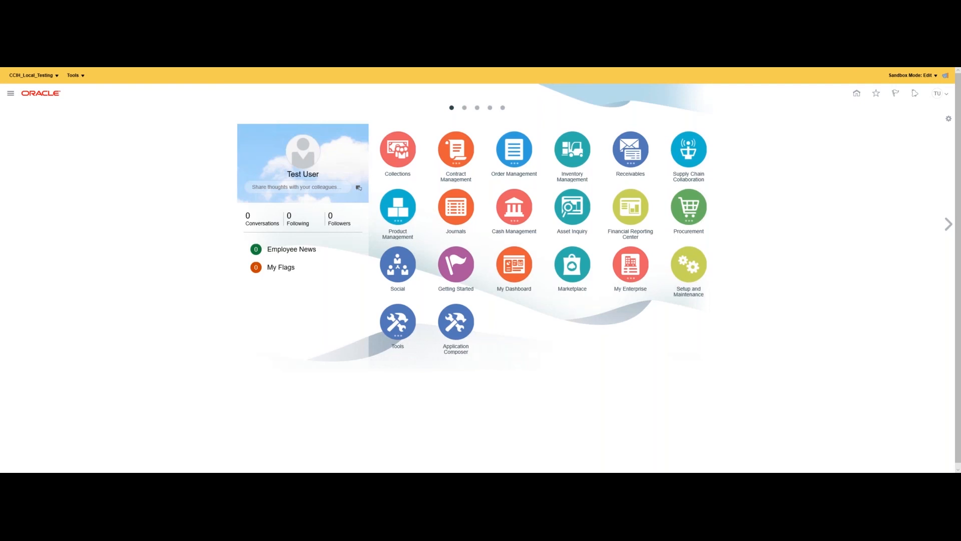
pyautogui.click(934, 96)
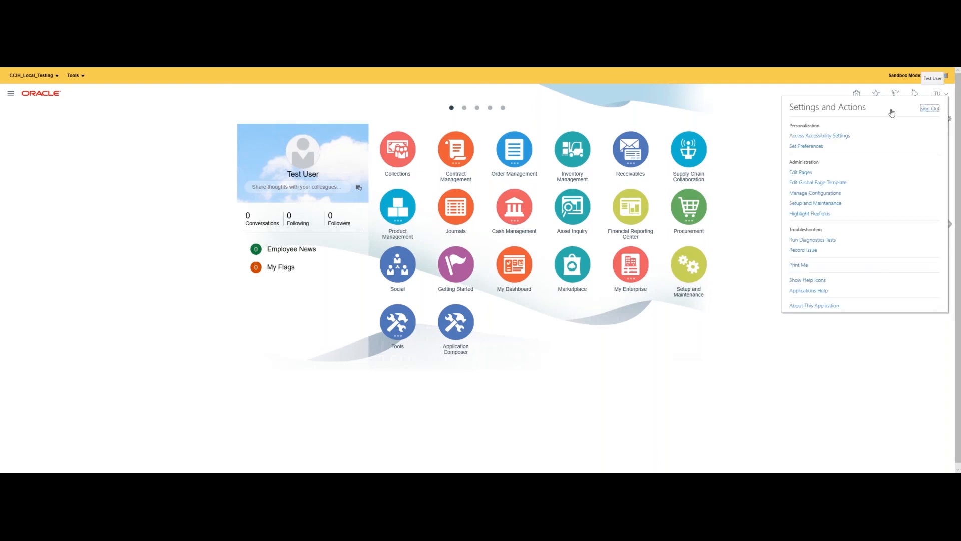
pyautogui.click(815, 202)
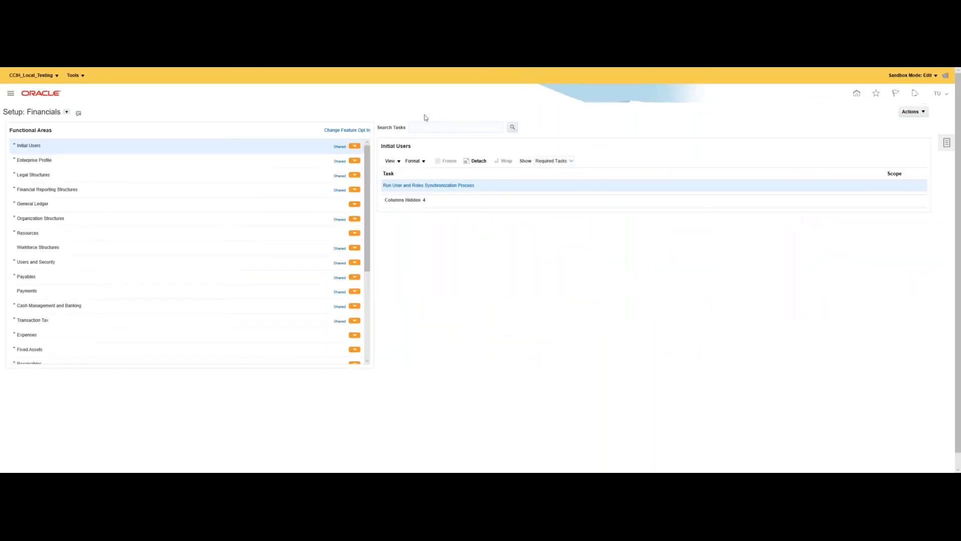
# Search setup tasks for 'Manage Payment System' and pick the Payments result.
pyautogui.click(425, 126)
pyautogui.write('Mana')
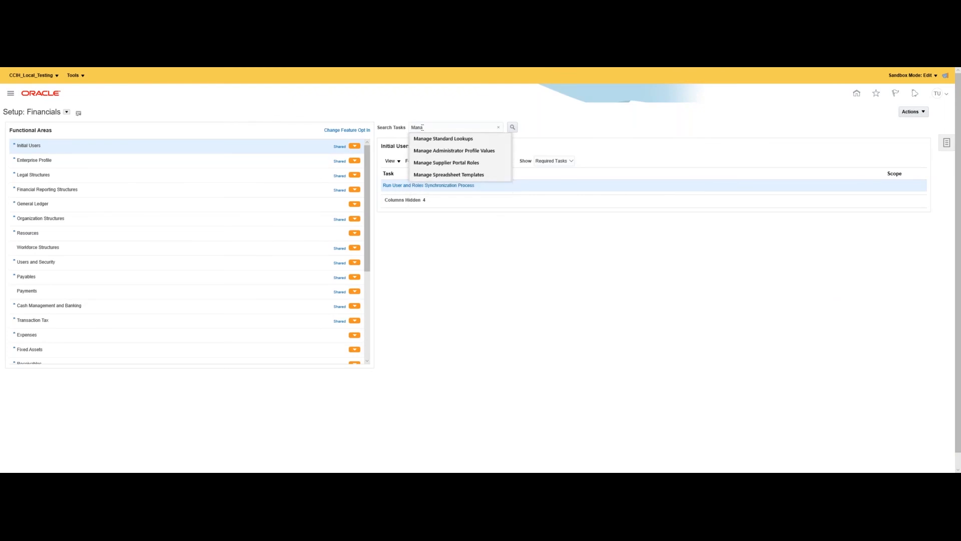
pyautogui.write('ge Payment Sys')
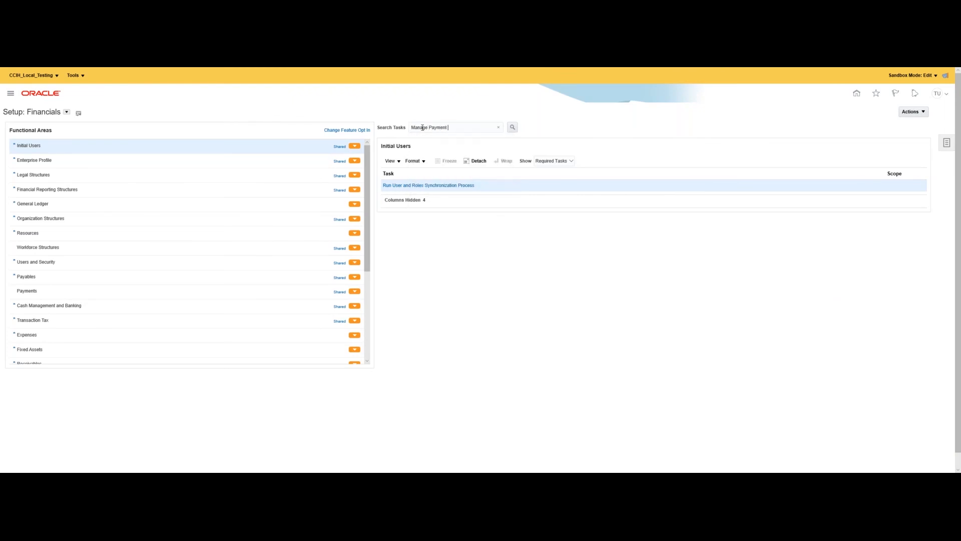
pyautogui.write('tem')
pyautogui.click(513, 128)
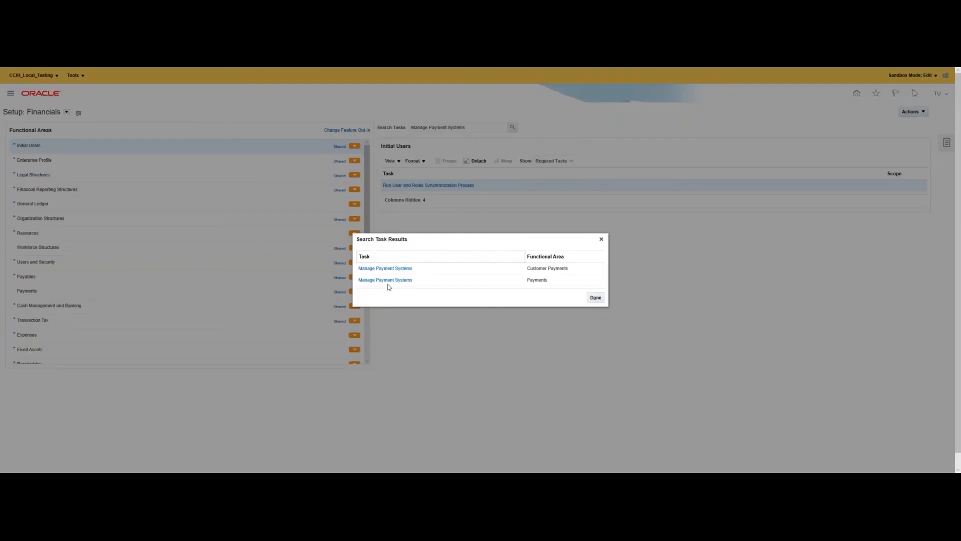
pyautogui.click(386, 280)
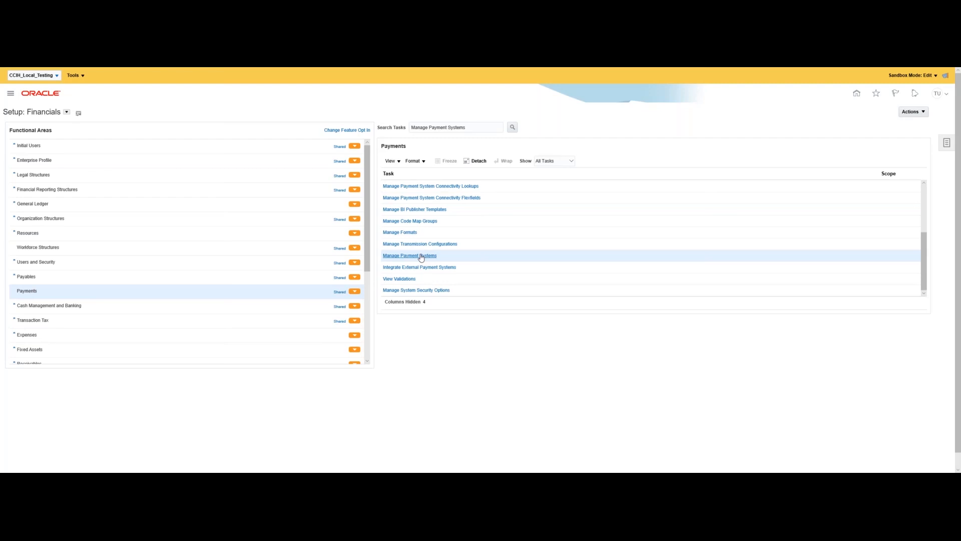
# Search payment systems with the Gateway processing model, open CyberSource, and cancel unchanged.
pyautogui.click(421, 256)
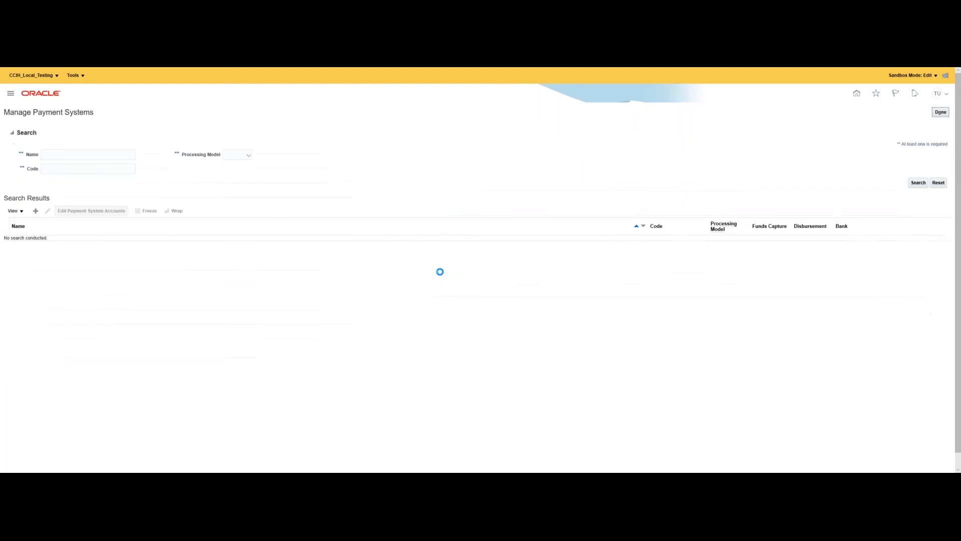
pyautogui.click(236, 156)
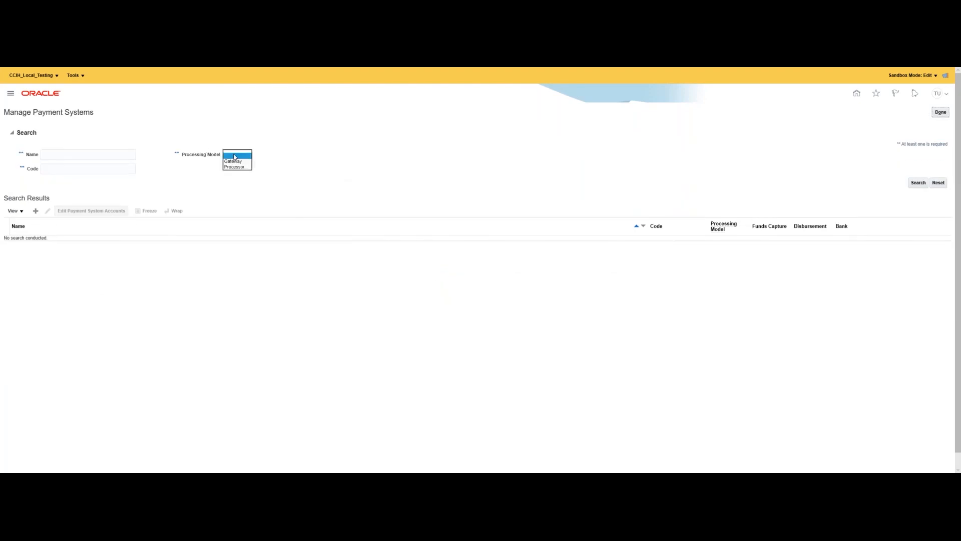
pyautogui.click(233, 162)
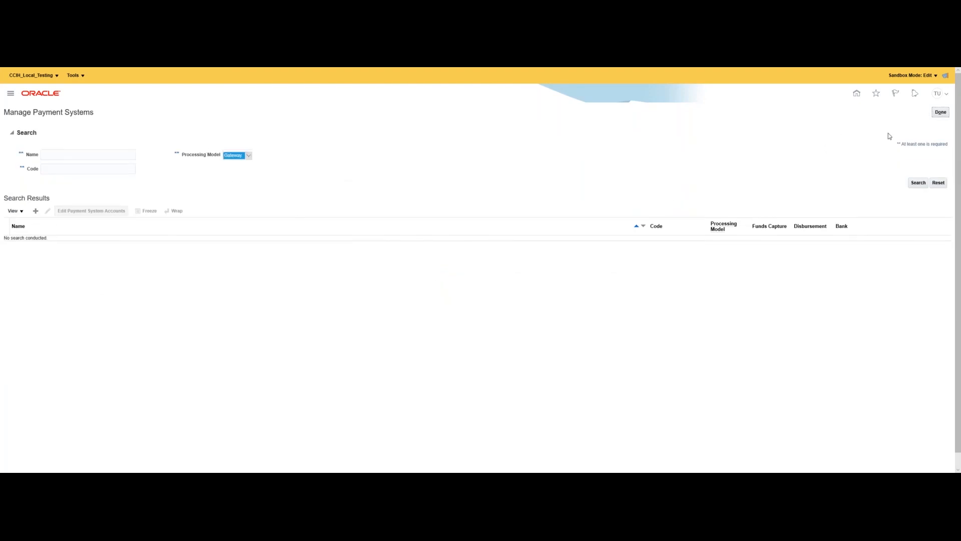
pyautogui.click(918, 182)
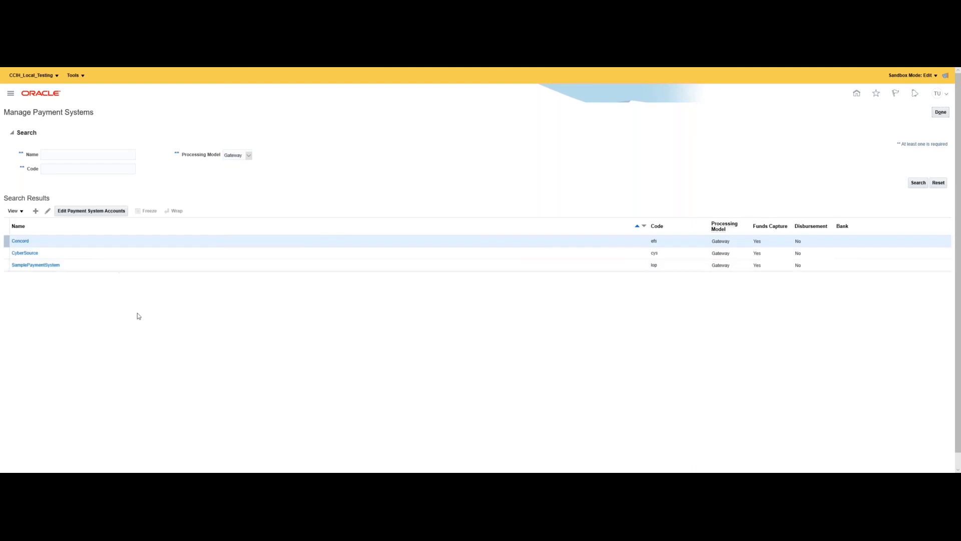
pyautogui.click(17, 252)
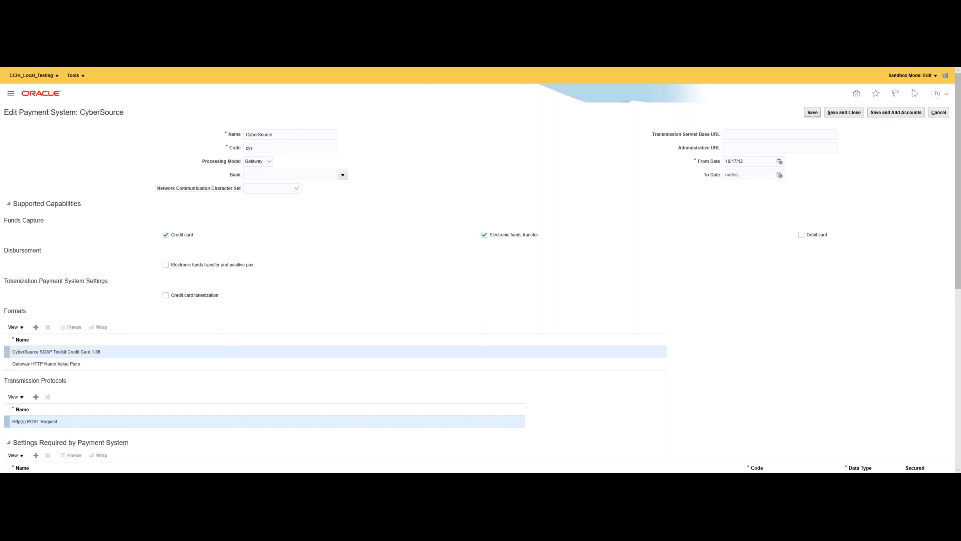
pyautogui.click(938, 114)
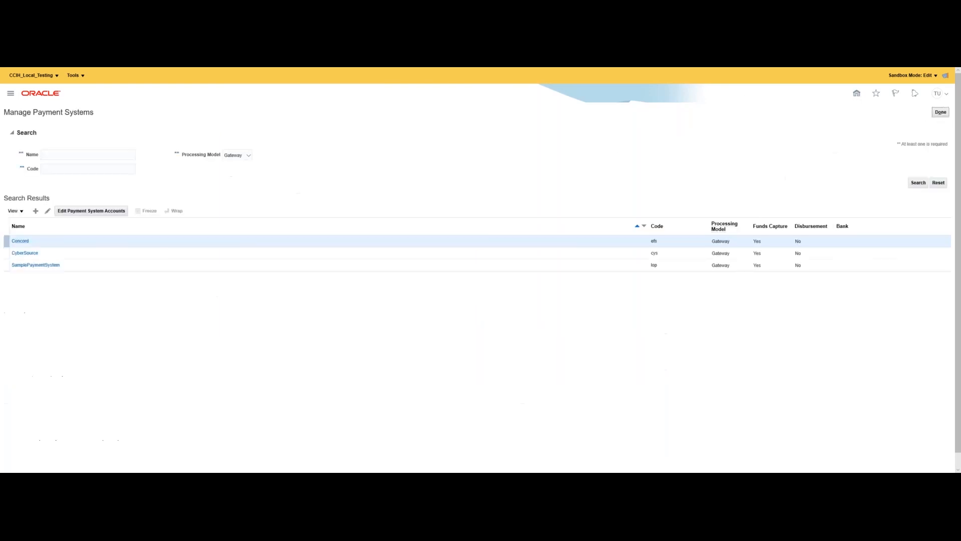